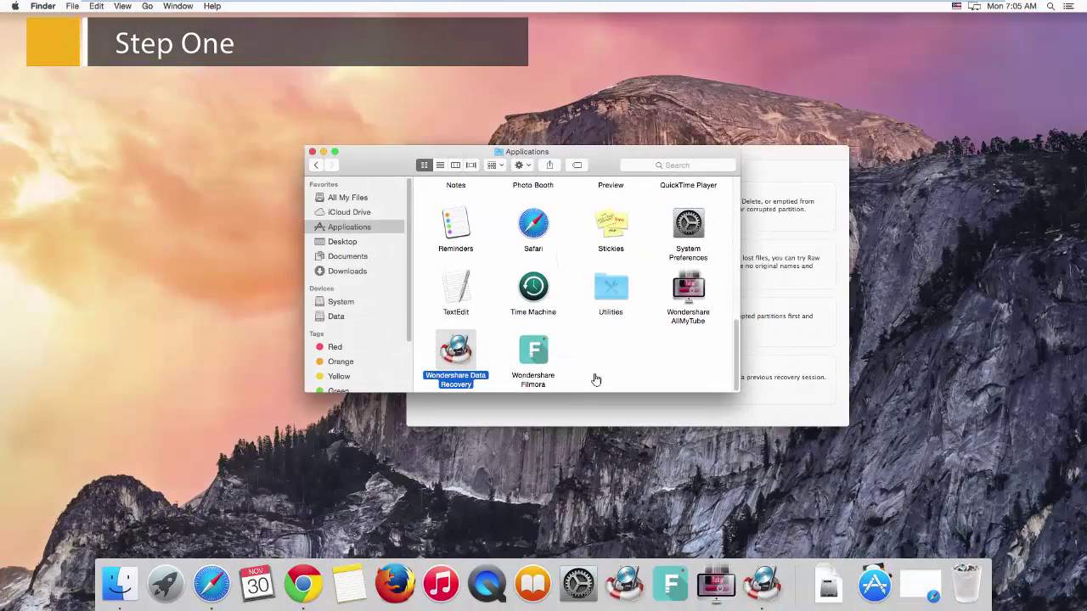
Launch Wondershare Data Recovery from the Applications folder in Finder
{"action": "double_click", "coordinate": [456, 361]}
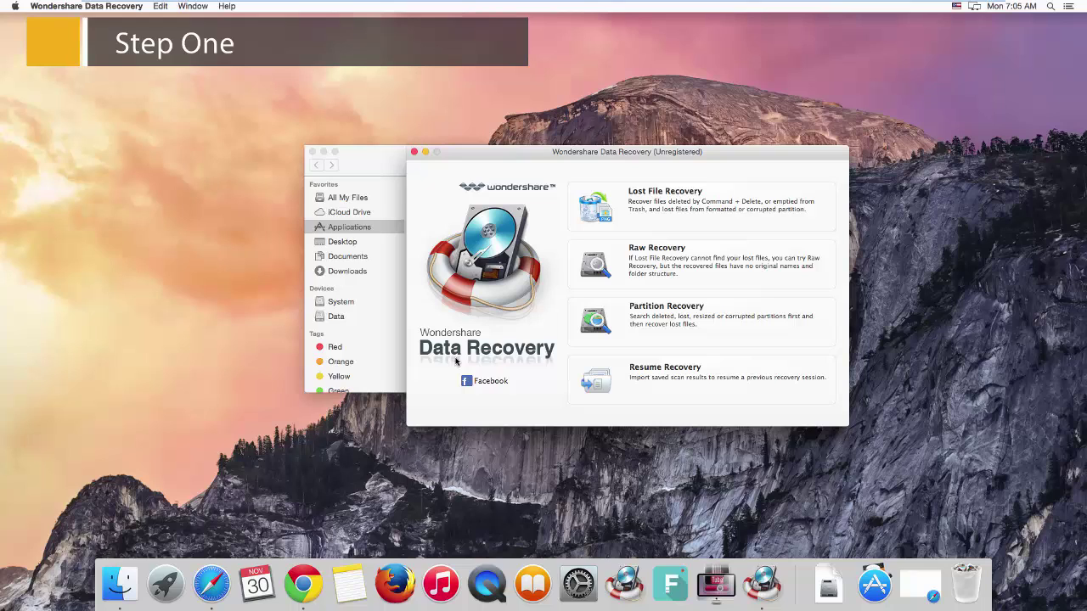
Choose Lost File Recovery to list the System and Data drives
{"action": "left_click", "coordinate": [663, 209]}
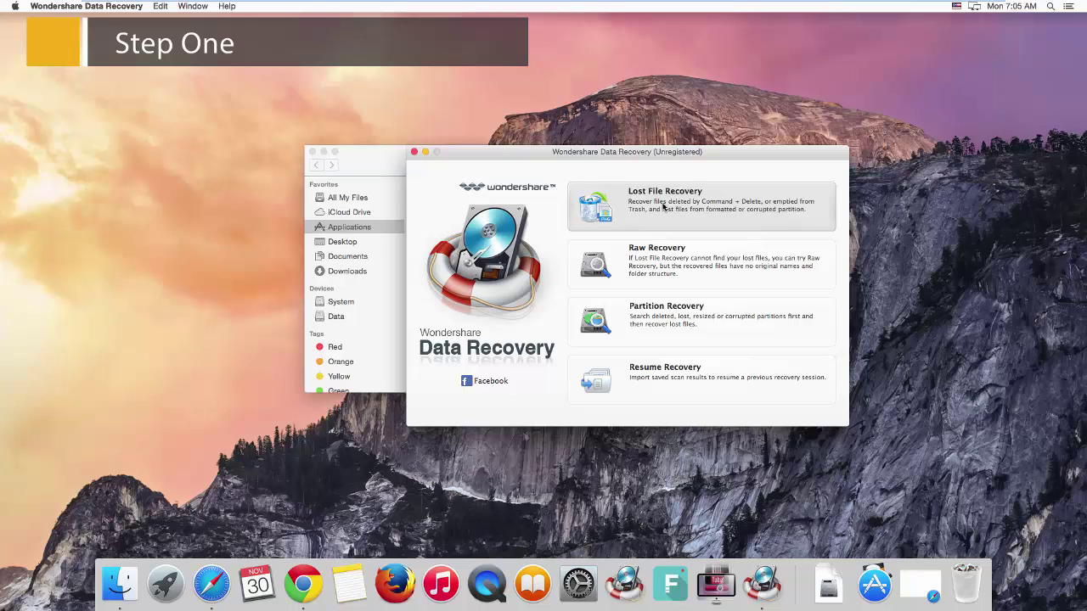
{"action": "left_click", "coordinate": [664, 208]}
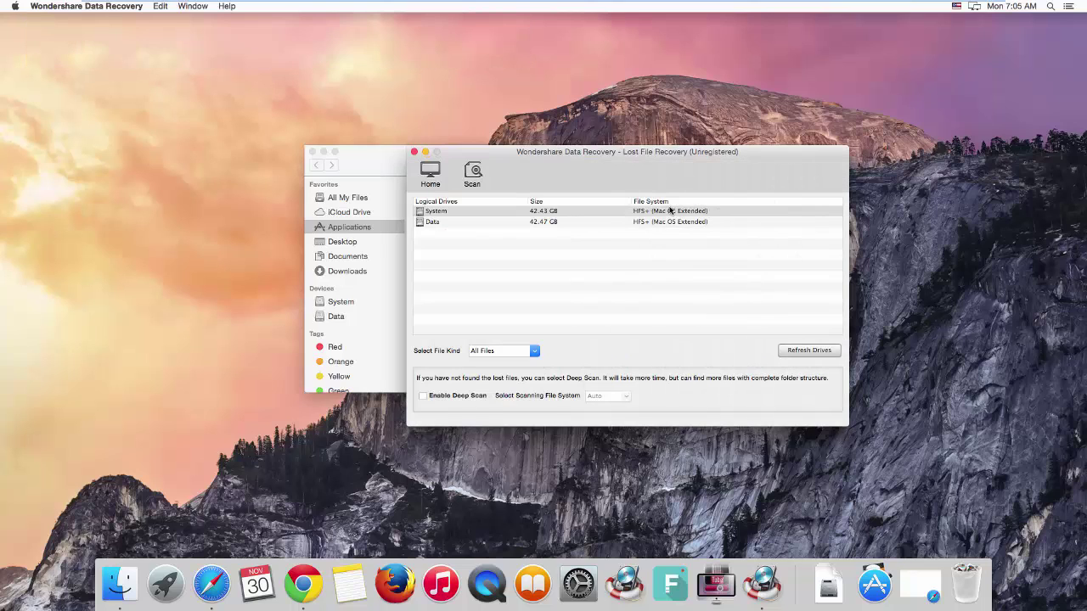
Select the Data drive instead of System and scan it for lost files
{"action": "left_click", "coordinate": [470, 214]}
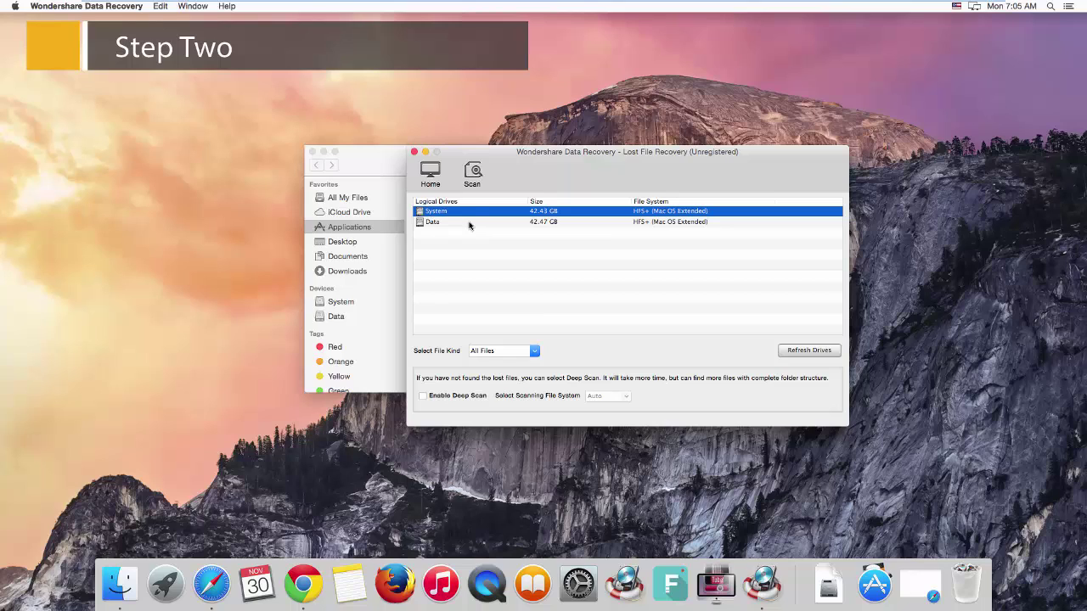
{"action": "left_click", "coordinate": [469, 223]}
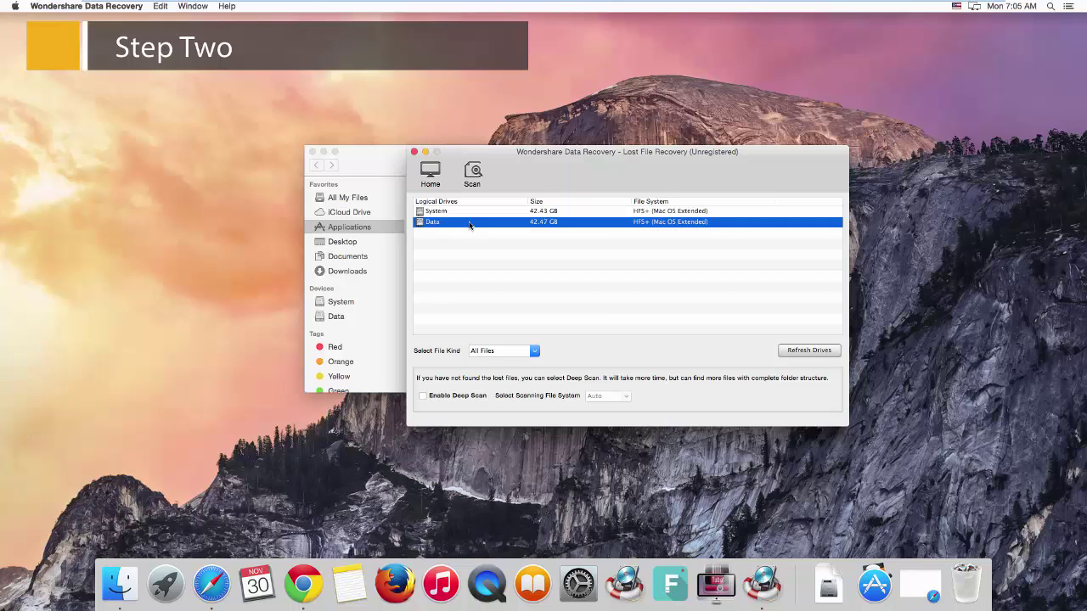
{"action": "left_click", "coordinate": [474, 173]}
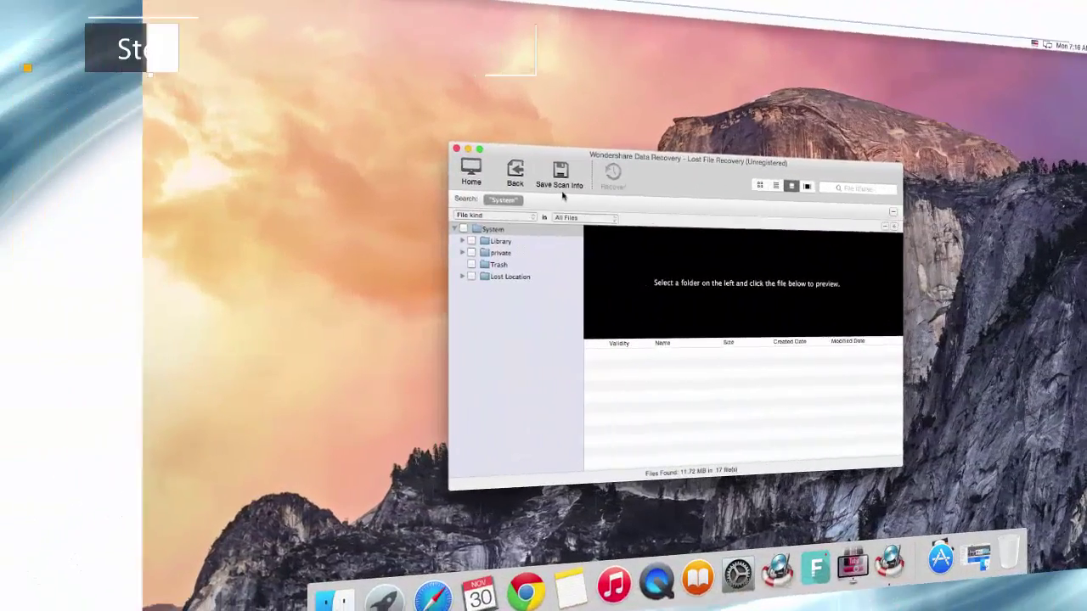
Preview the Trash images, from the skyline photo to ancientegypt9.jpg, then tick asus_and_intel2_9.jpg
{"action": "left_click", "coordinate": [322, 265]}
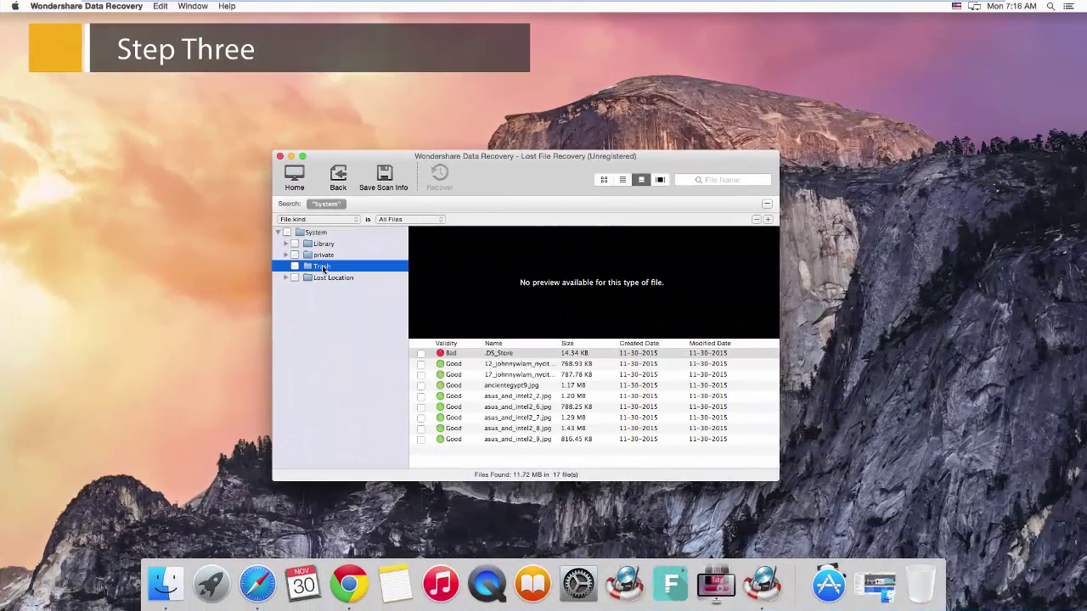
{"action": "left_click", "coordinate": [515, 365]}
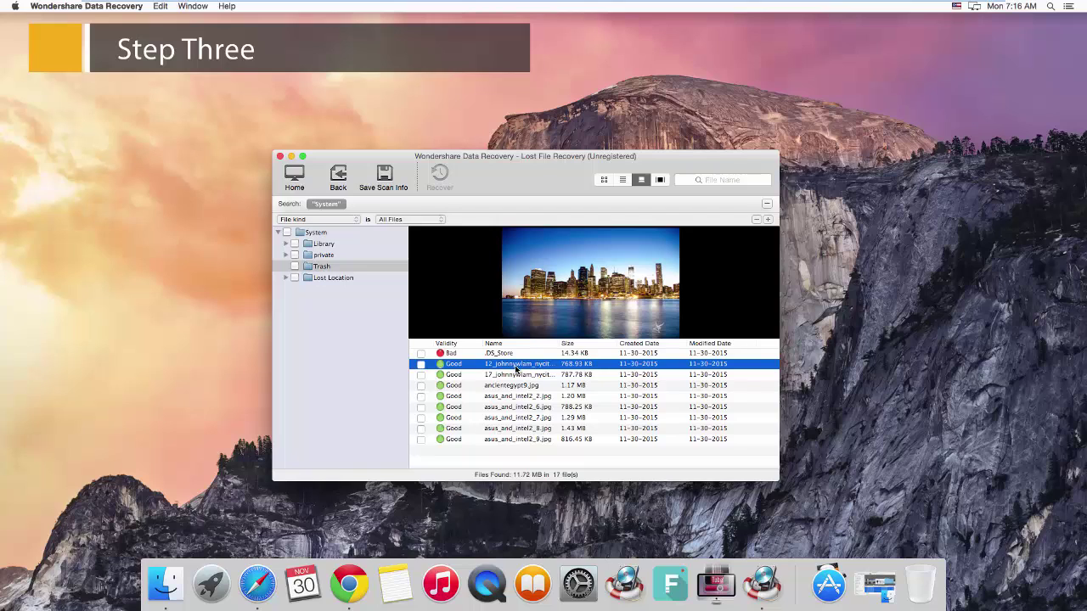
{"action": "left_click", "coordinate": [516, 375]}
{"action": "left_click", "coordinate": [516, 386]}
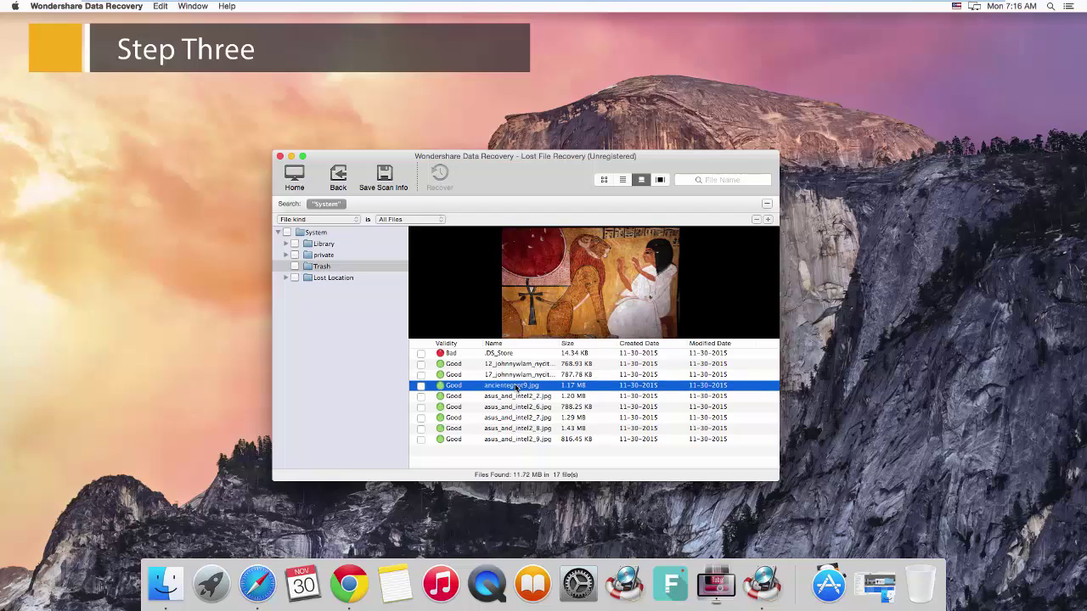
{"action": "left_click", "coordinate": [527, 439]}
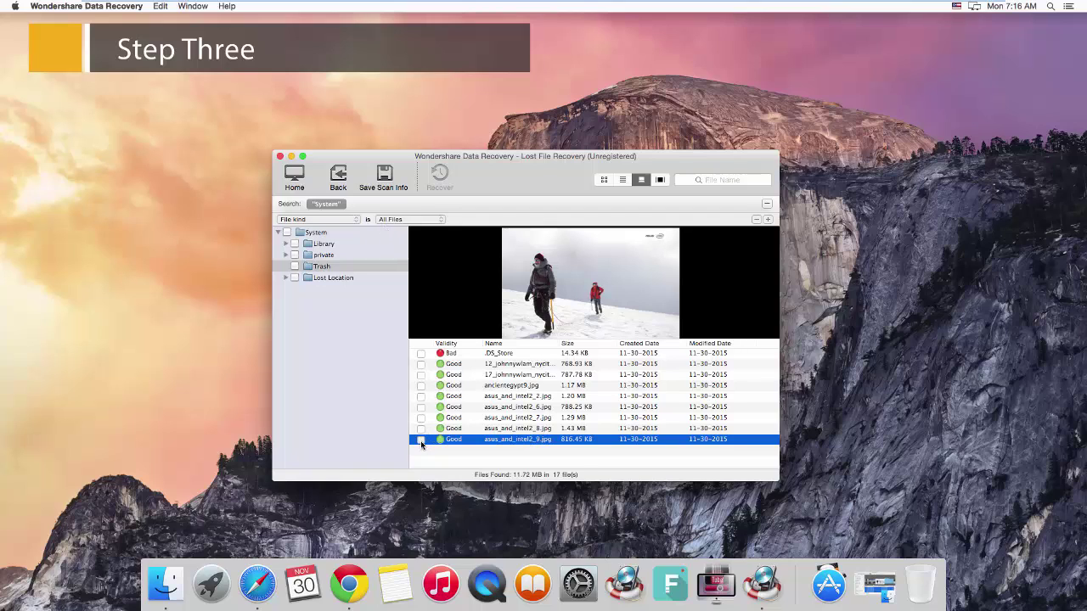
{"action": "left_click", "coordinate": [421, 440]}
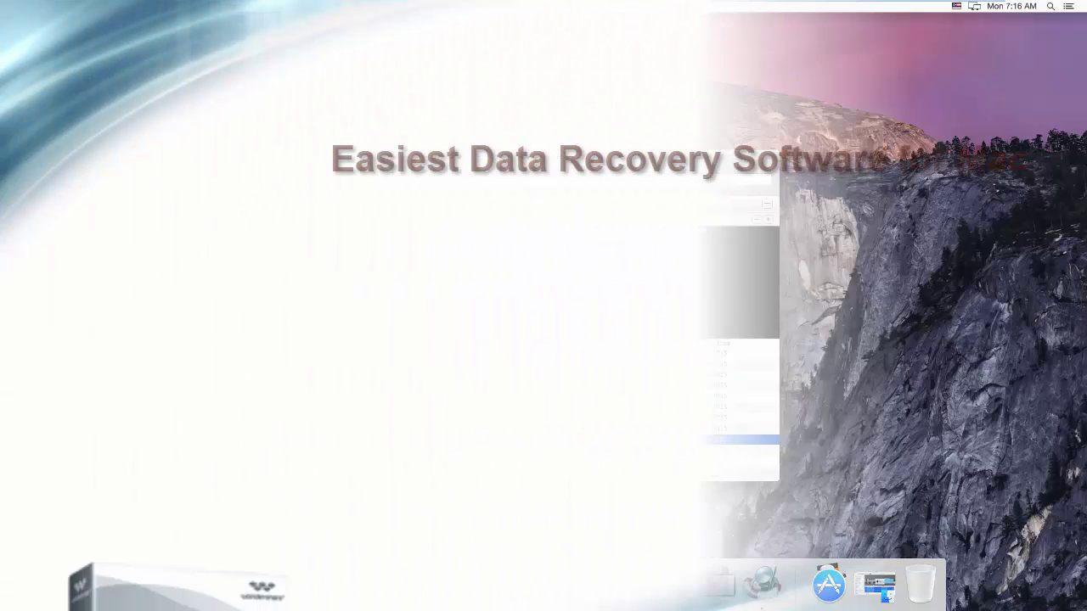